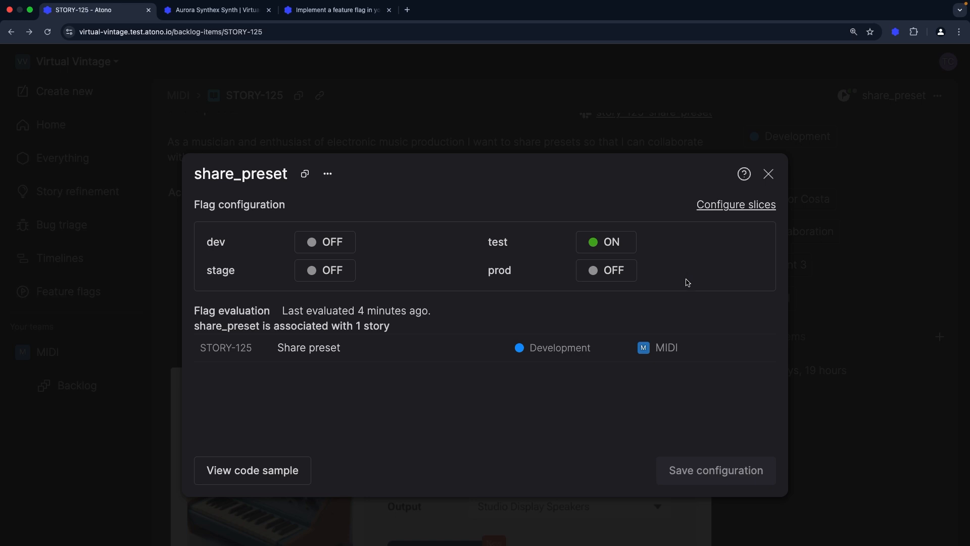
Turn the share_preset flag off in the test environment, save the configuration and confirm the update
left_click(616, 246)
left_click(612, 299)
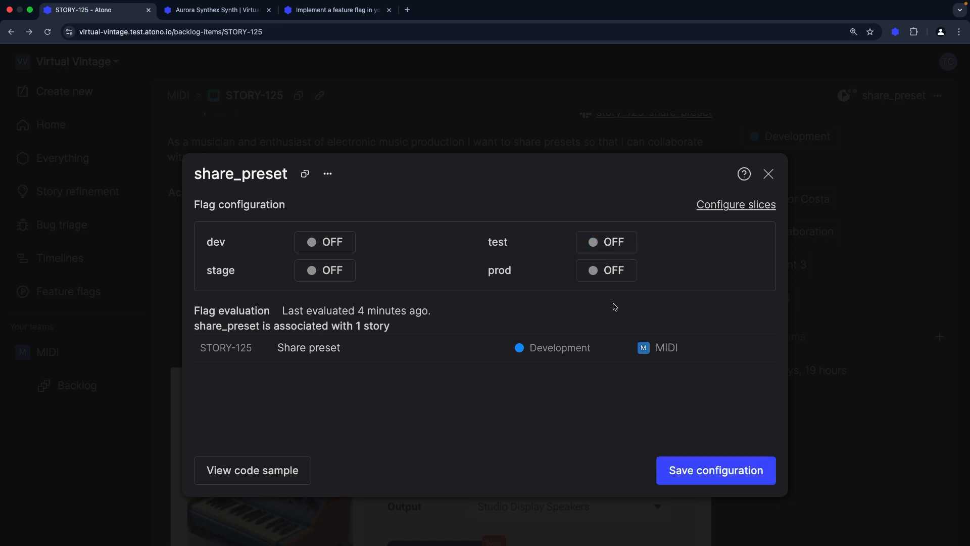
left_click(707, 461)
left_click(641, 374)
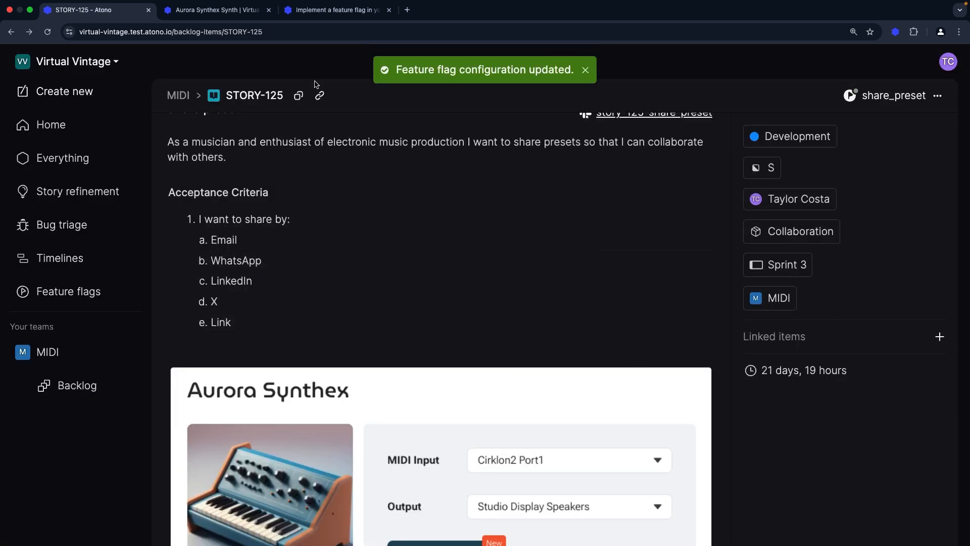
Reload the Aurora Synthex product page to check the preset sharing button
left_click(231, 12)
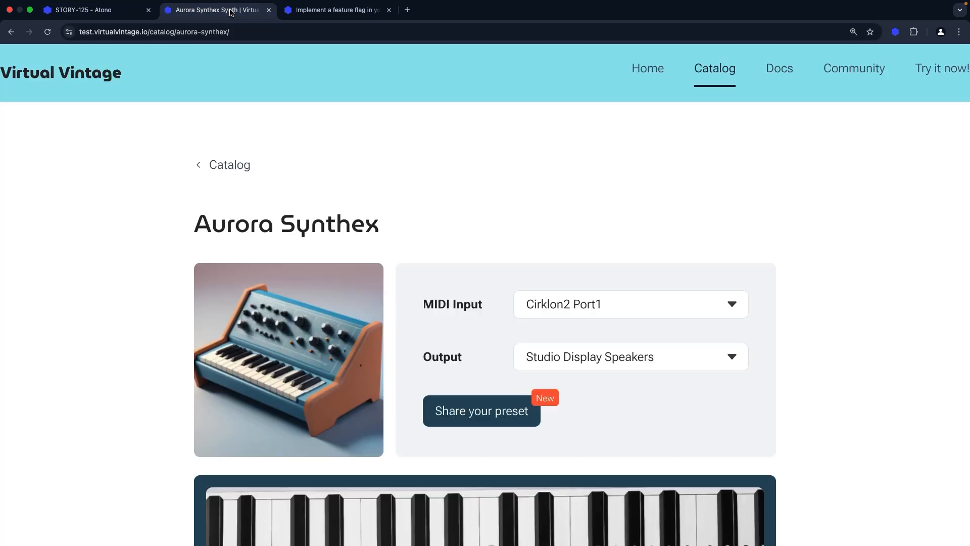
left_click(47, 32)
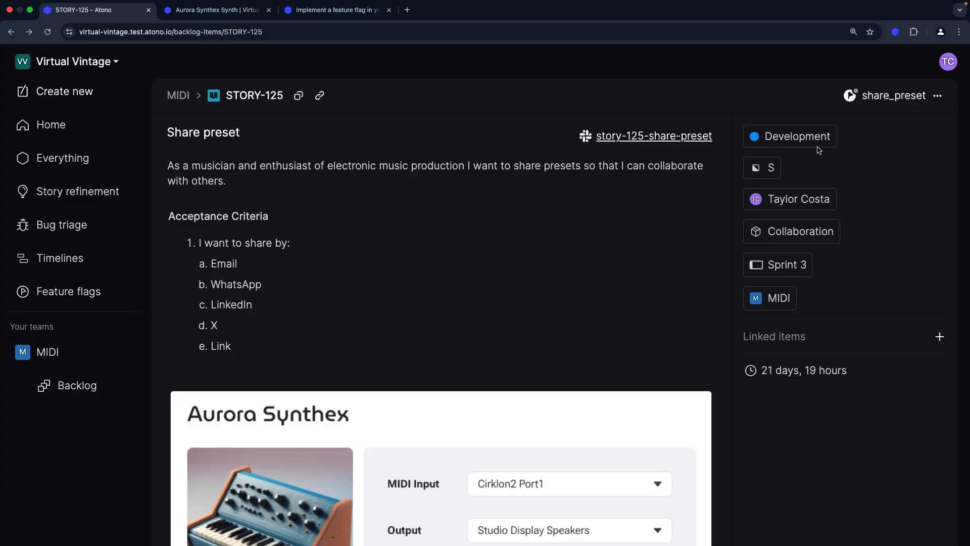
Open the share_preset flag's slice configuration and add a test slice where Location is in North America
left_click(882, 96)
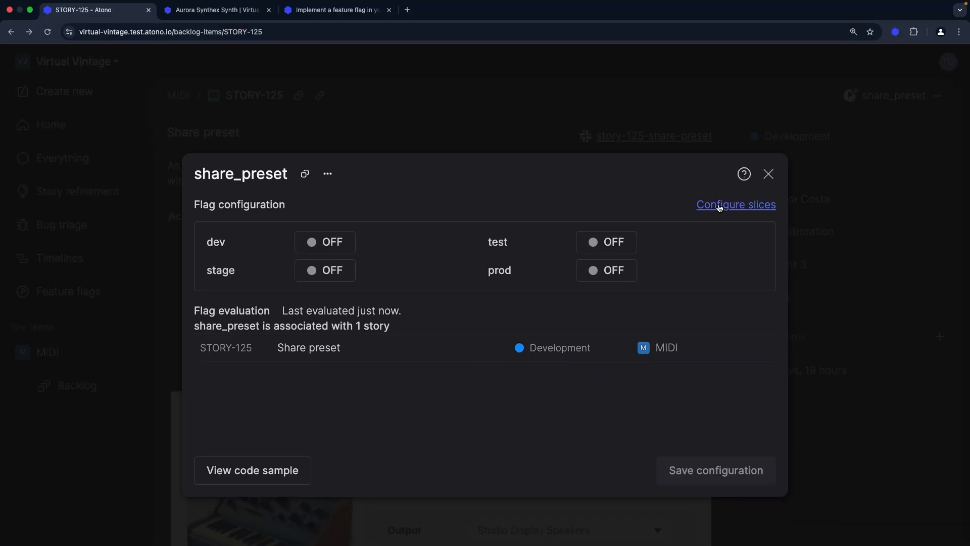
left_click(627, 161)
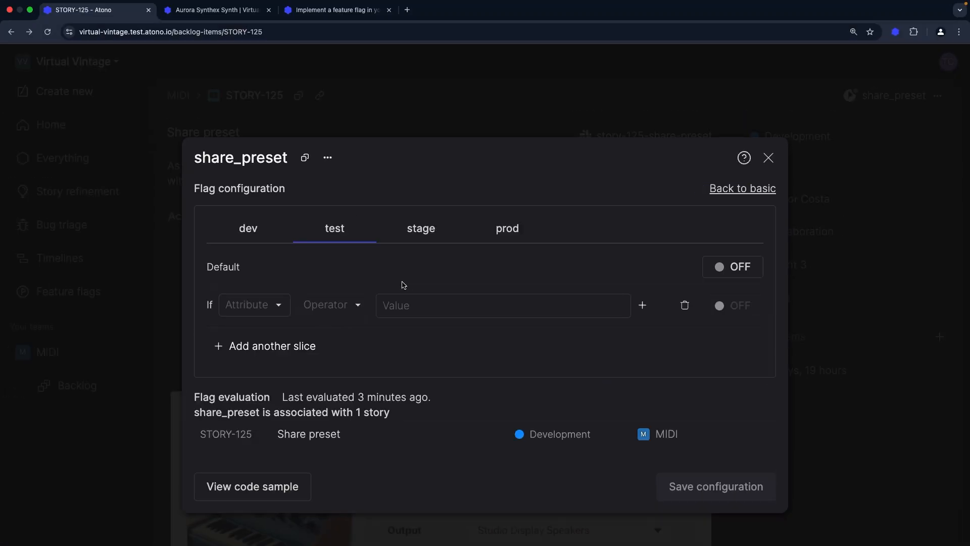
left_click(260, 306)
left_click(260, 361)
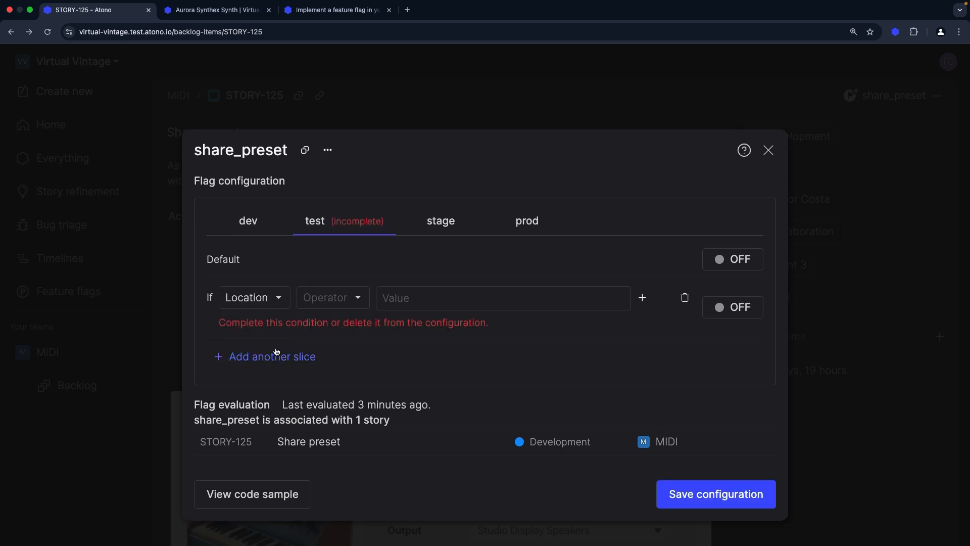
left_click(338, 298)
left_click(341, 330)
left_click(403, 299)
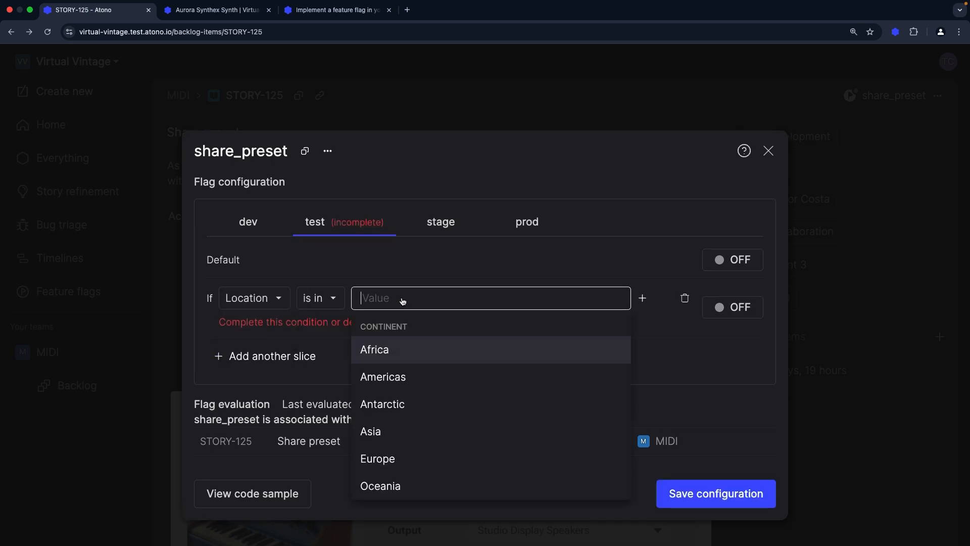
type("nor")
key("Return")
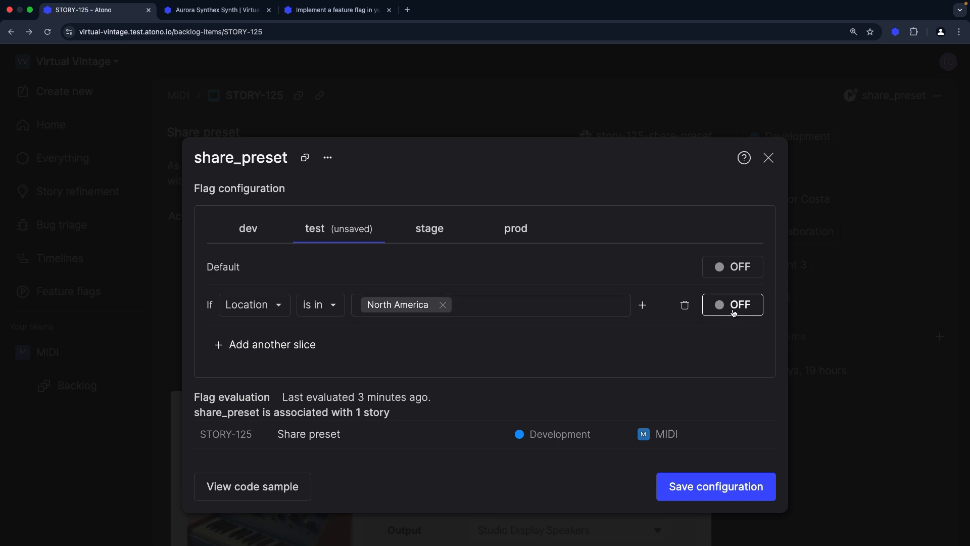
Turn the North America slice ON and save the flag configuration
left_click(734, 306)
left_click(731, 347)
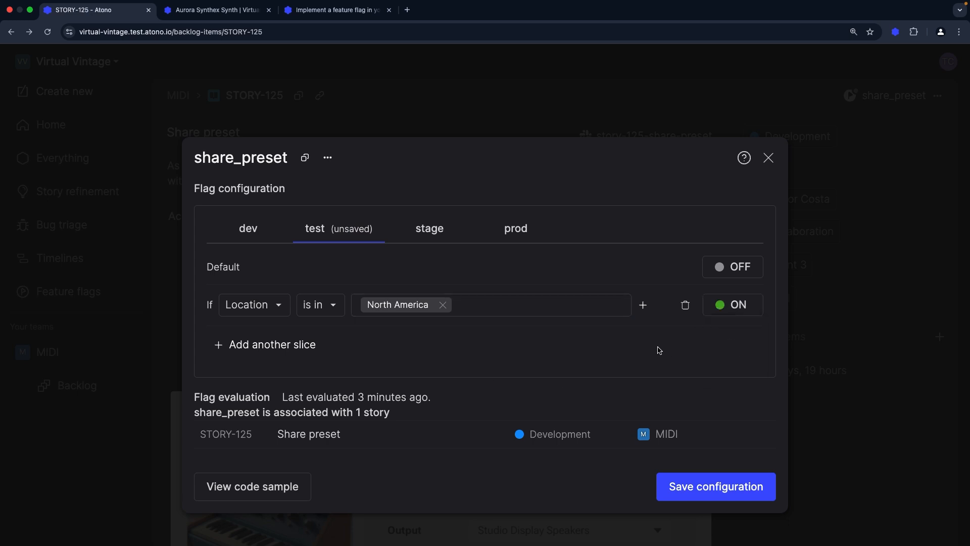
left_click(717, 486)
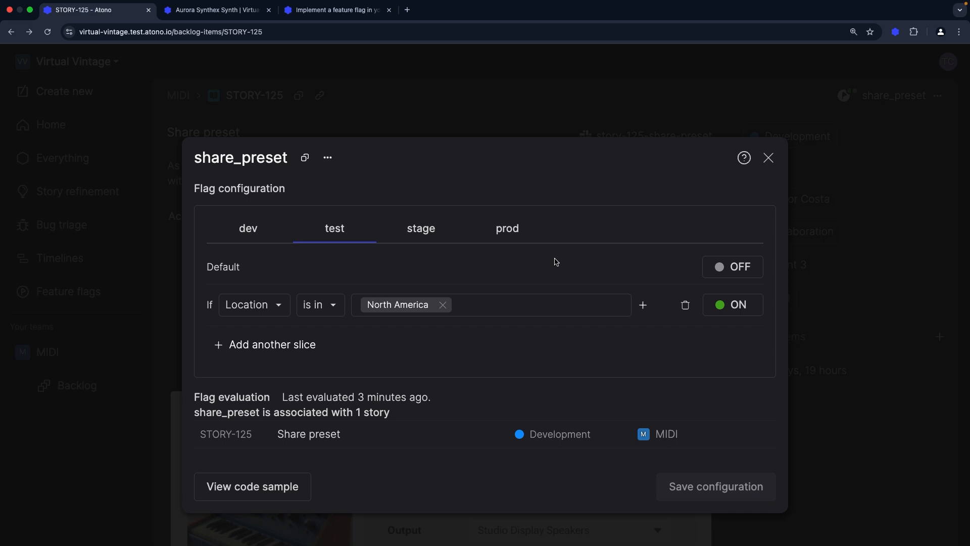
Add British Columbia, CA to the slice's locations, remove it again and close the flag dialog
left_click(538, 309)
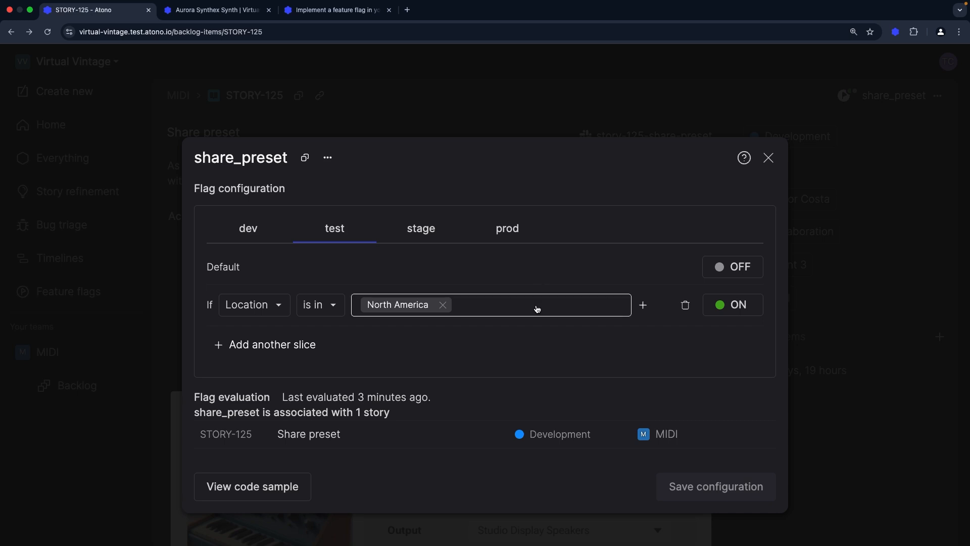
type("BC")
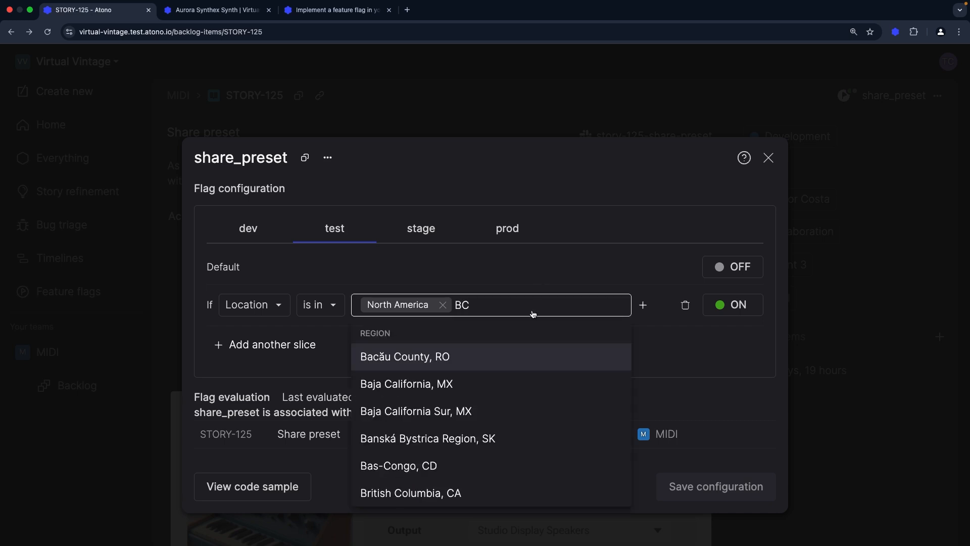
left_click(473, 491)
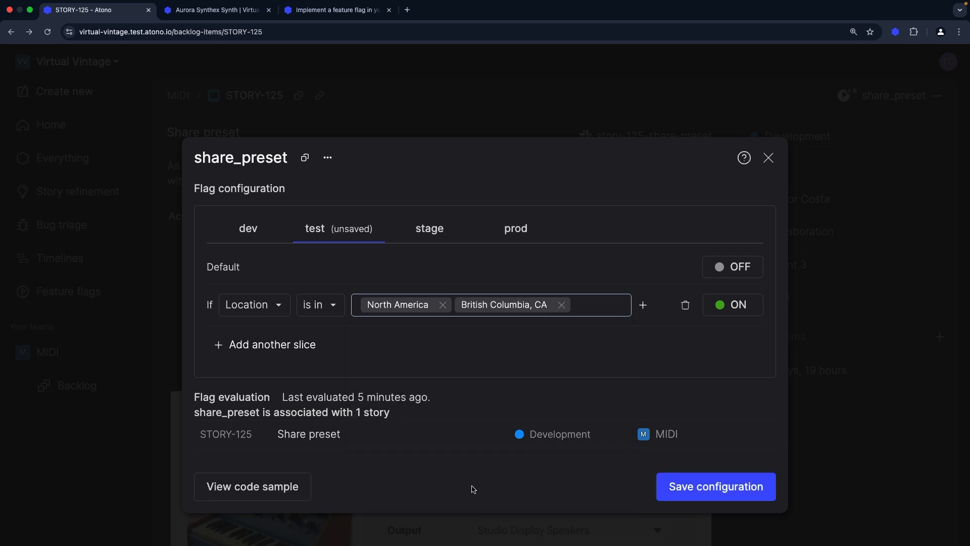
left_click(561, 305)
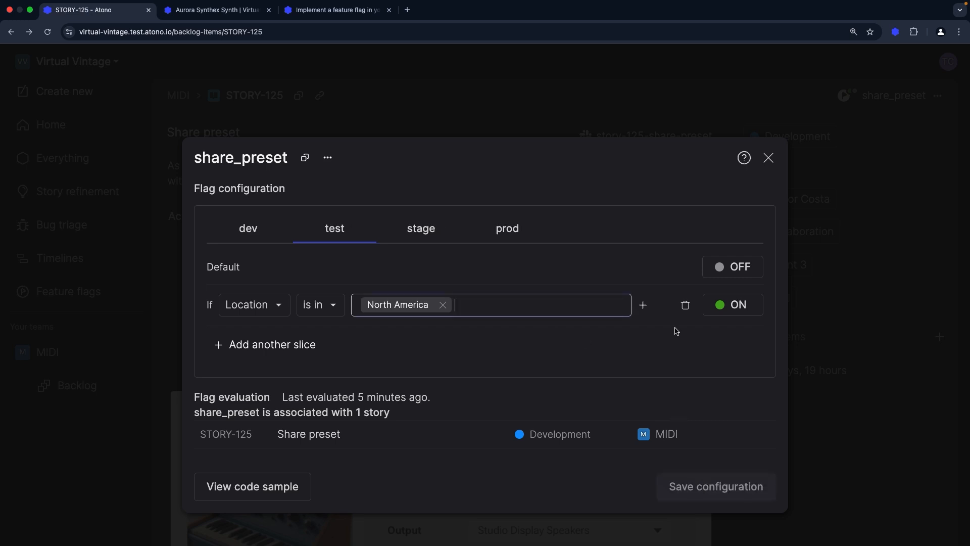
left_click(768, 158)
left_click(240, 10)
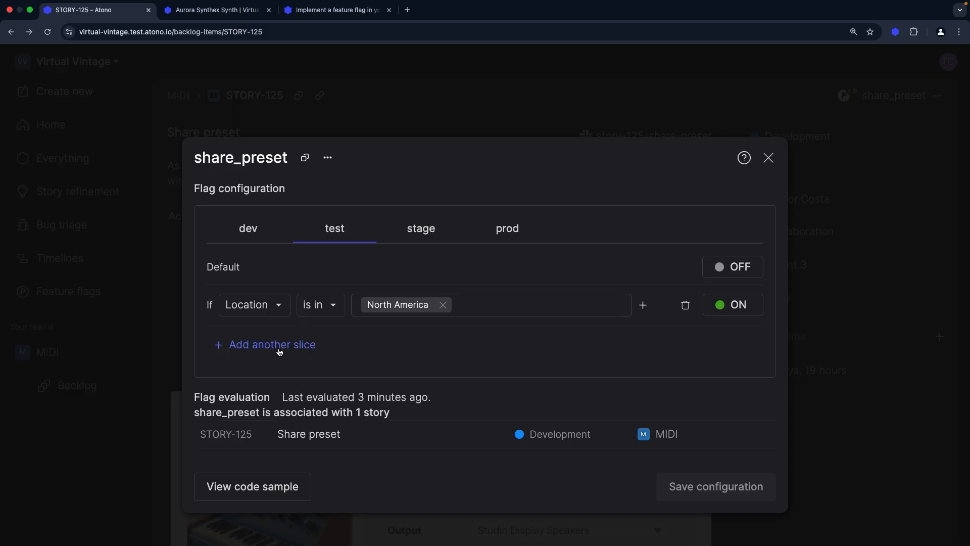
Add another slice to the test environment and set its attribute to Customer
left_click(280, 352)
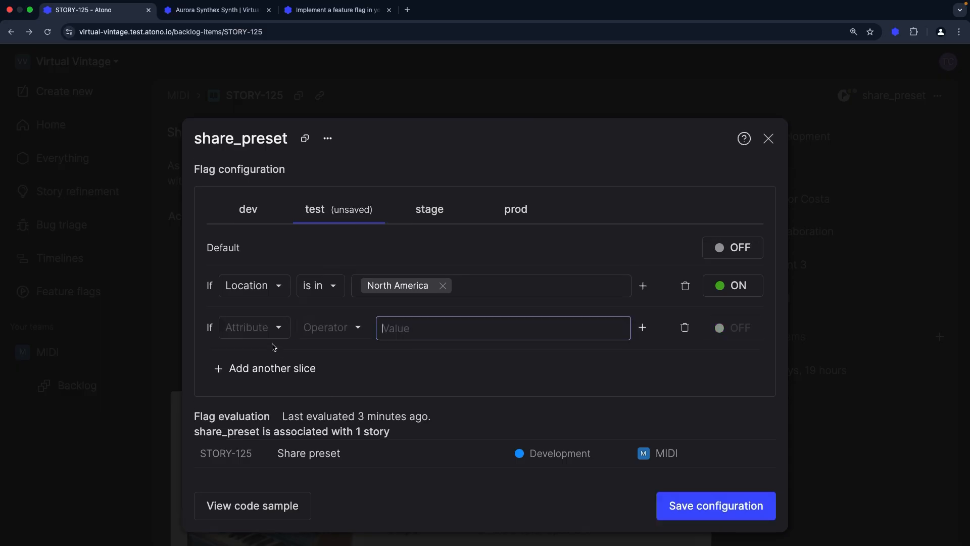
left_click(269, 335)
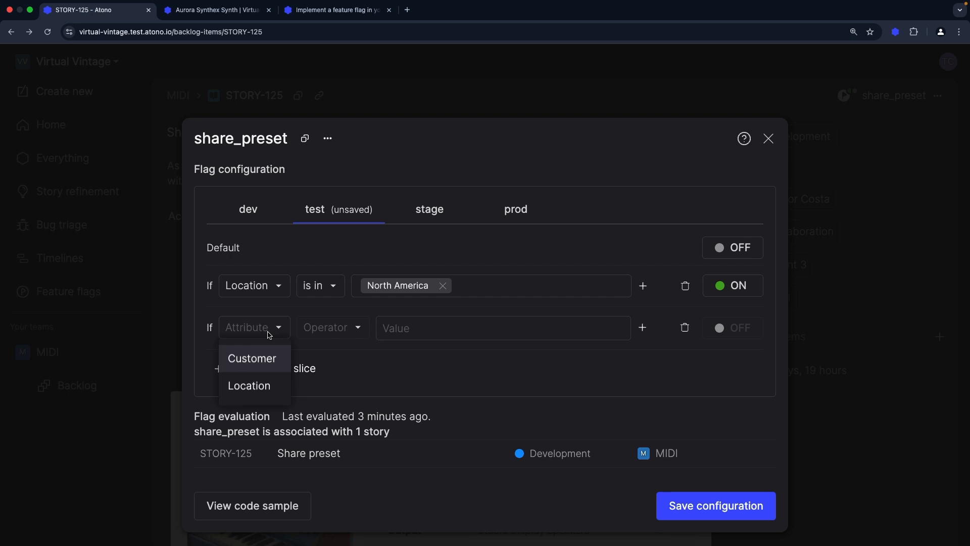
left_click(275, 359)
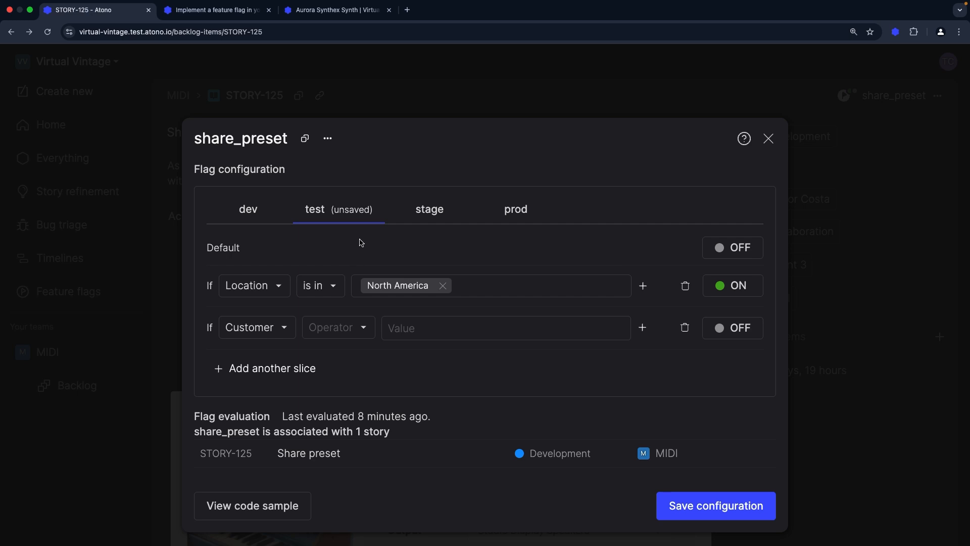
Read the documentation's section on customer and location evaluation context in the SDK
left_click(232, 11)
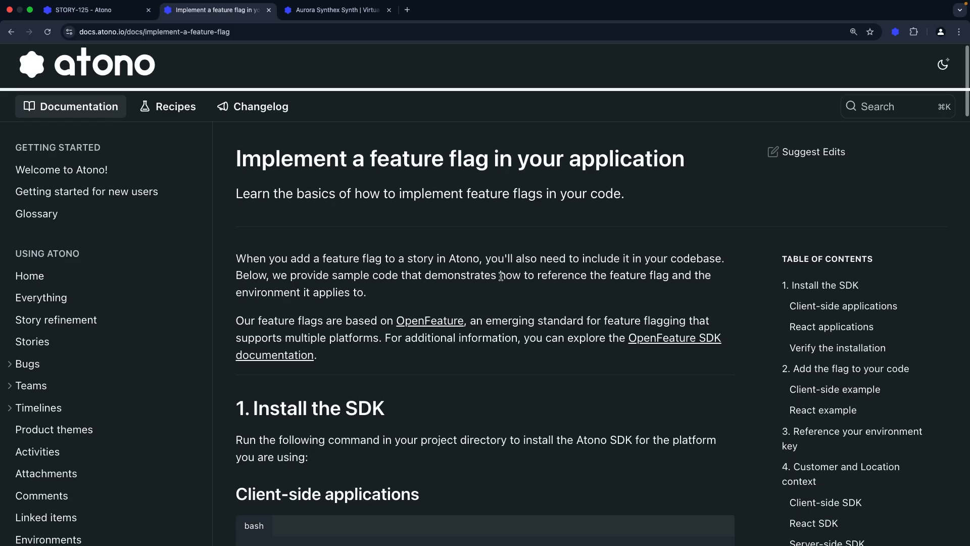
scroll(501, 276, "down", 10)
scroll(501, 276, "down", 15)
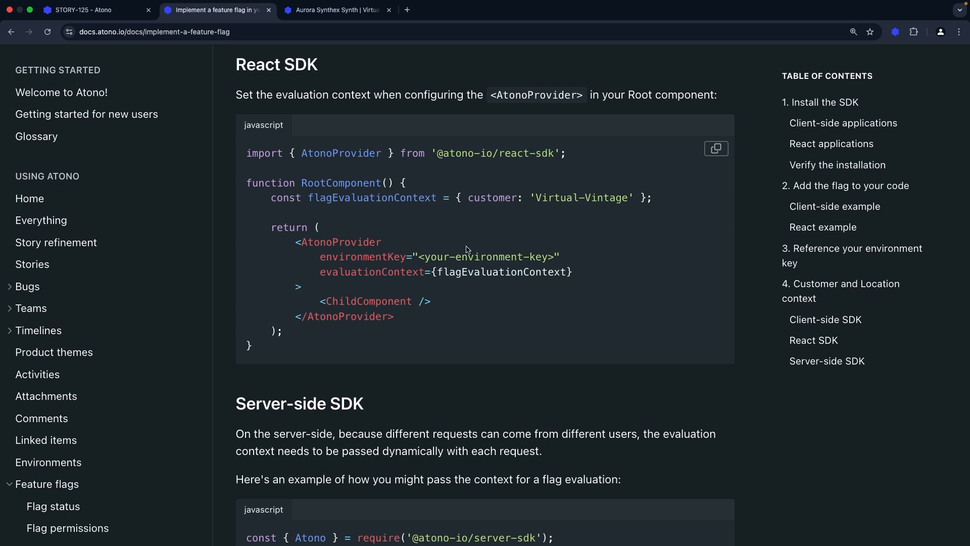
left_click(109, 20)
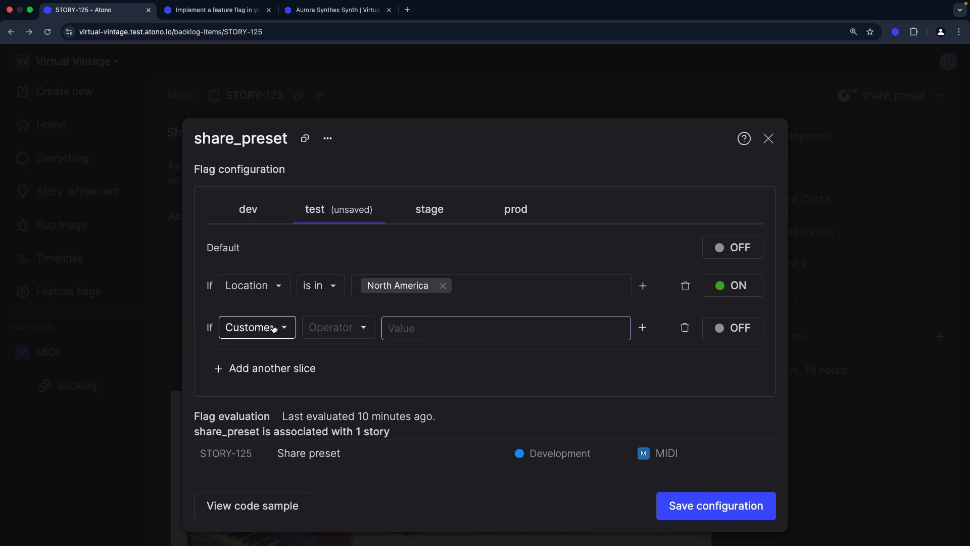
Add an AND condition to the North America slice, then delete it and the Customer slice
left_click(643, 286)
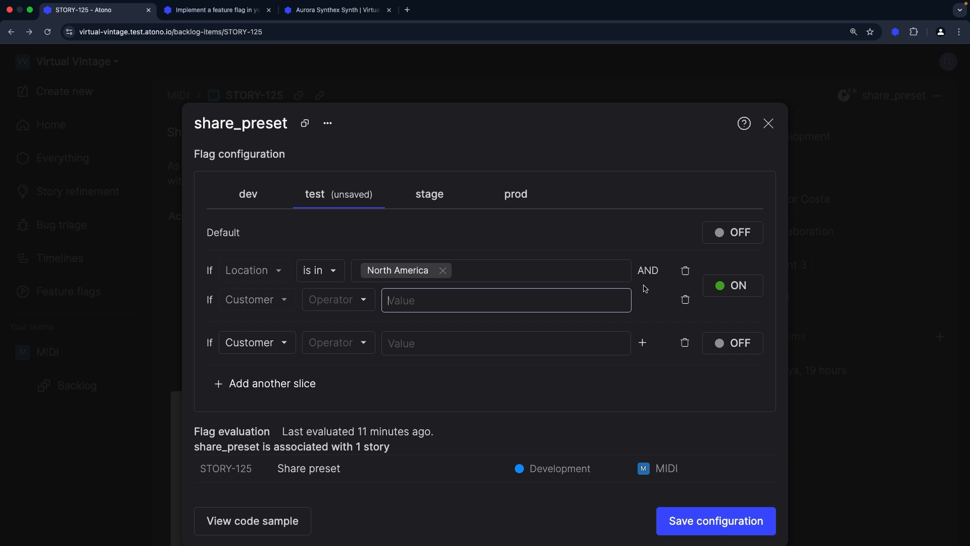
left_click(686, 299)
left_click(686, 328)
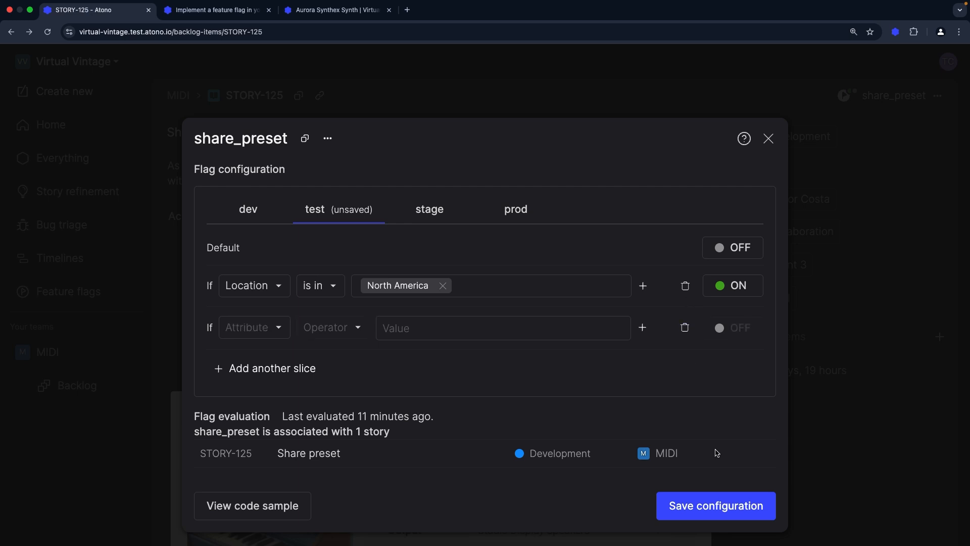
Save the flag configuration and confirm the update
left_click(720, 507)
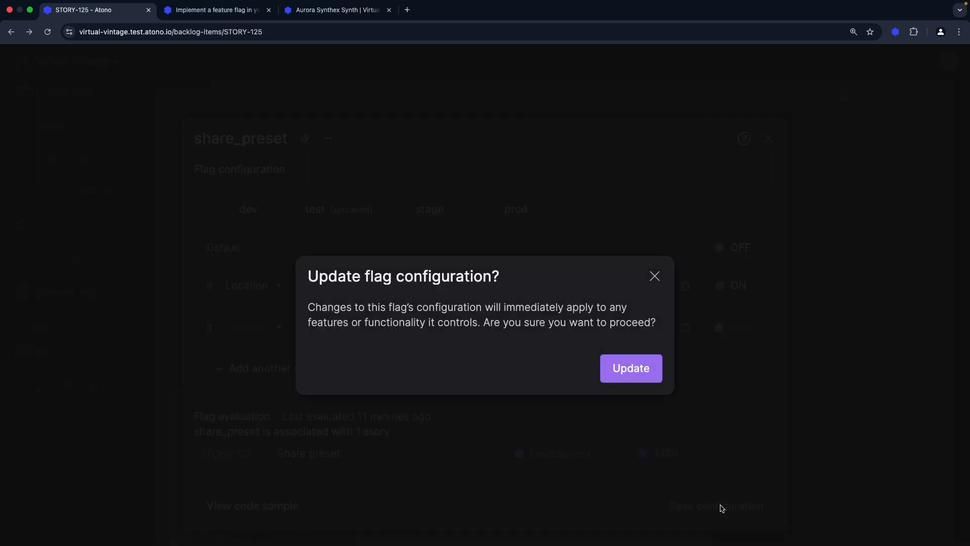
left_click(636, 374)
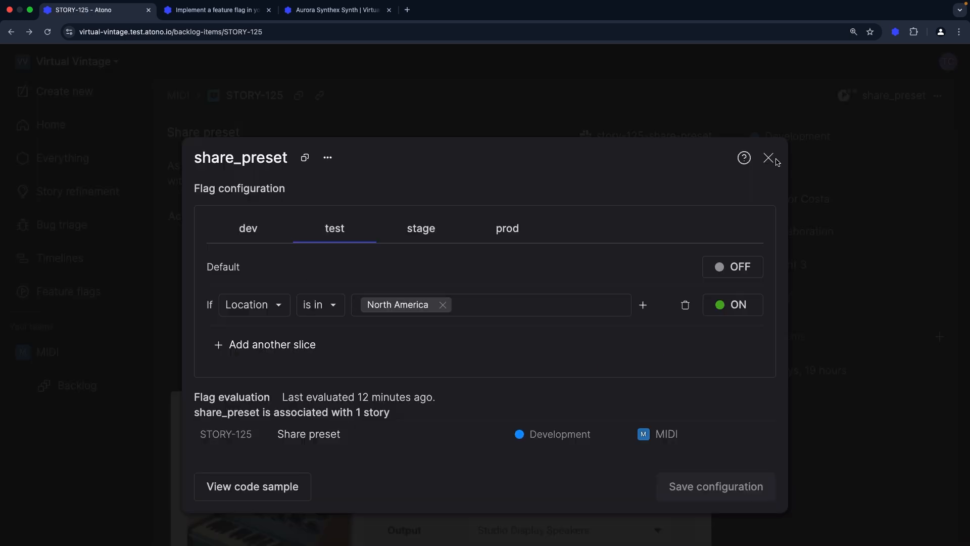
Close the flag dialog and open the share_preset flag's details page from the feature flags list
left_click(770, 159)
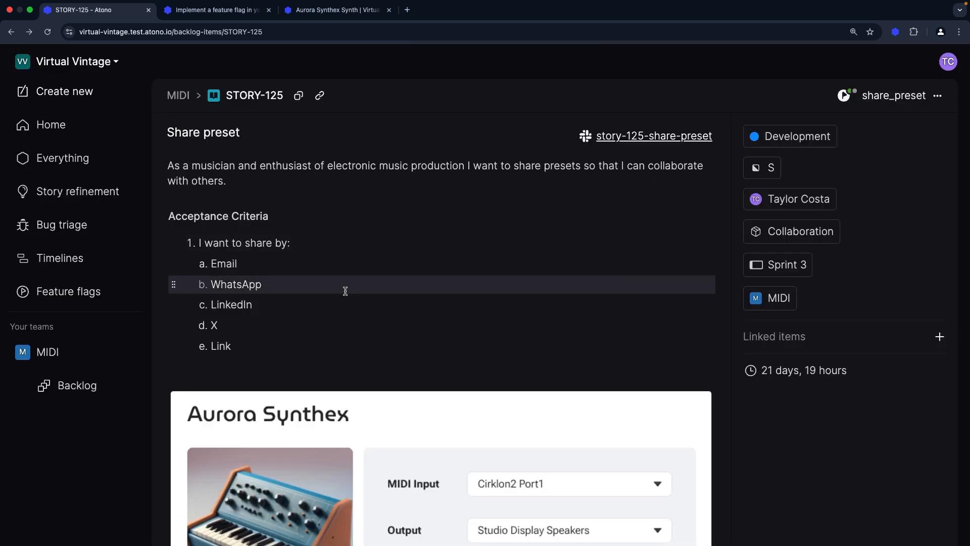
left_click(106, 298)
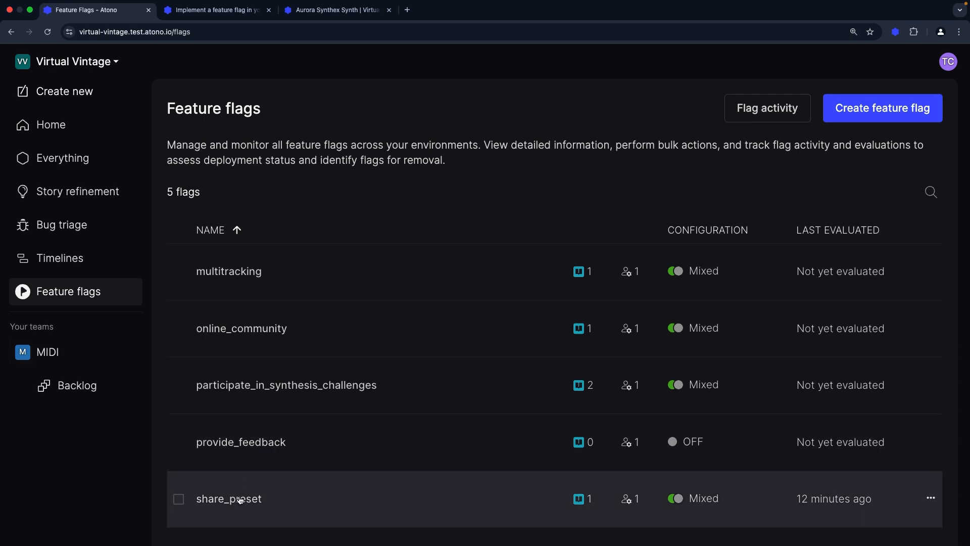
left_click(240, 500)
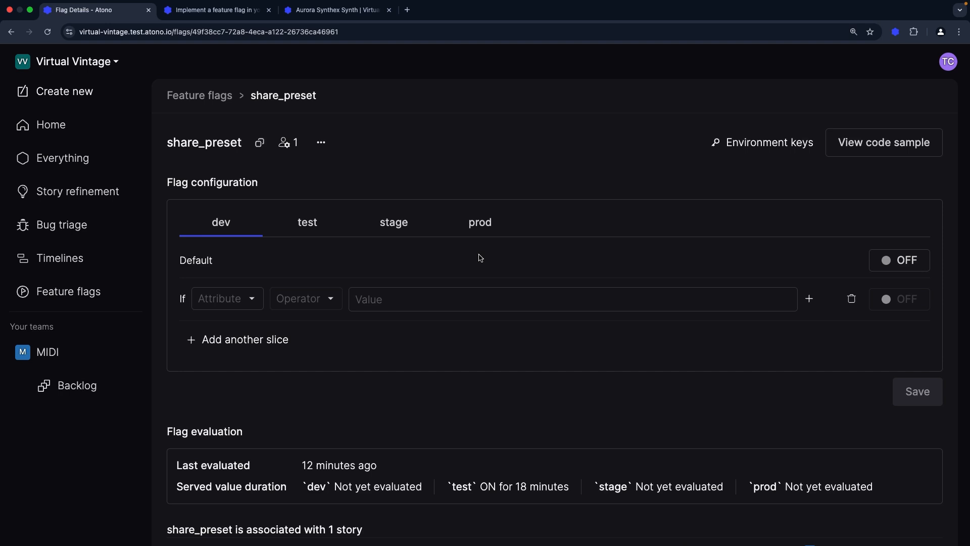
Review the flag evaluation durations and the activity history on the flag details page
scroll(480, 257, "down", 5)
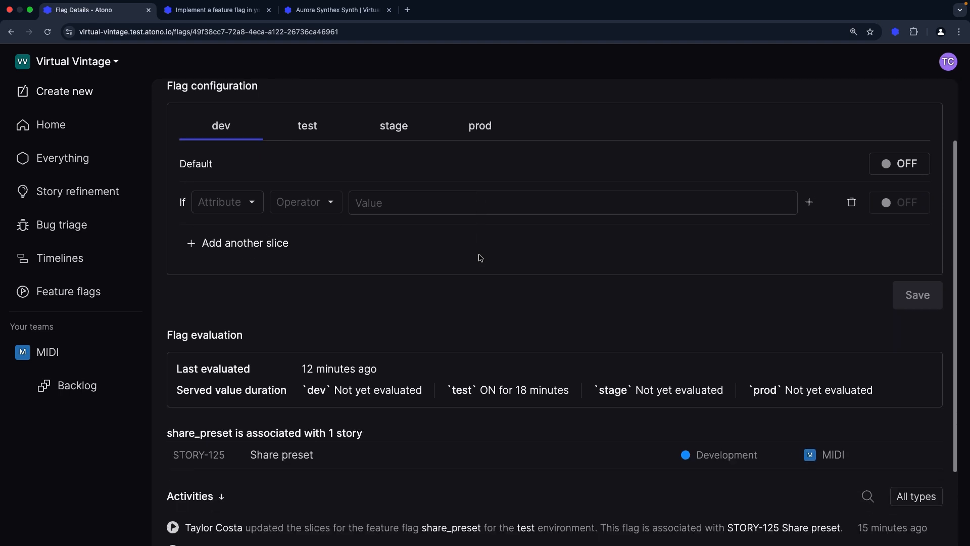
scroll(480, 258, "down", 4)
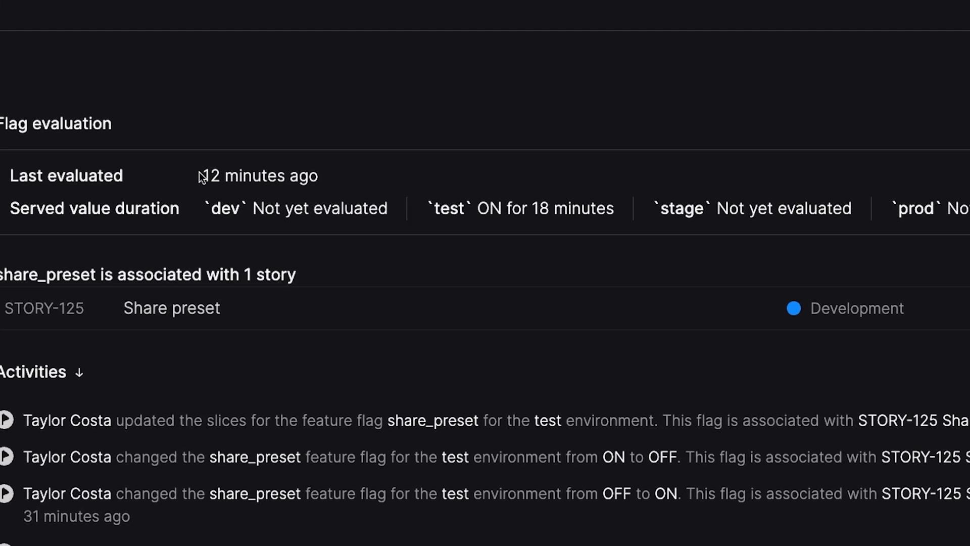
left_click_drag(294, 216, 617, 211)
left_click(435, 212)
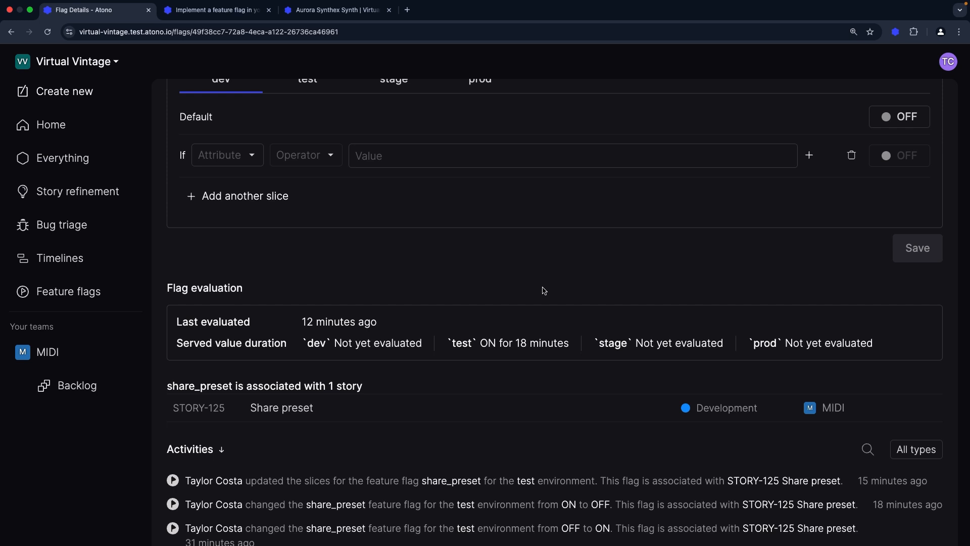
scroll(544, 290, "down", 1)
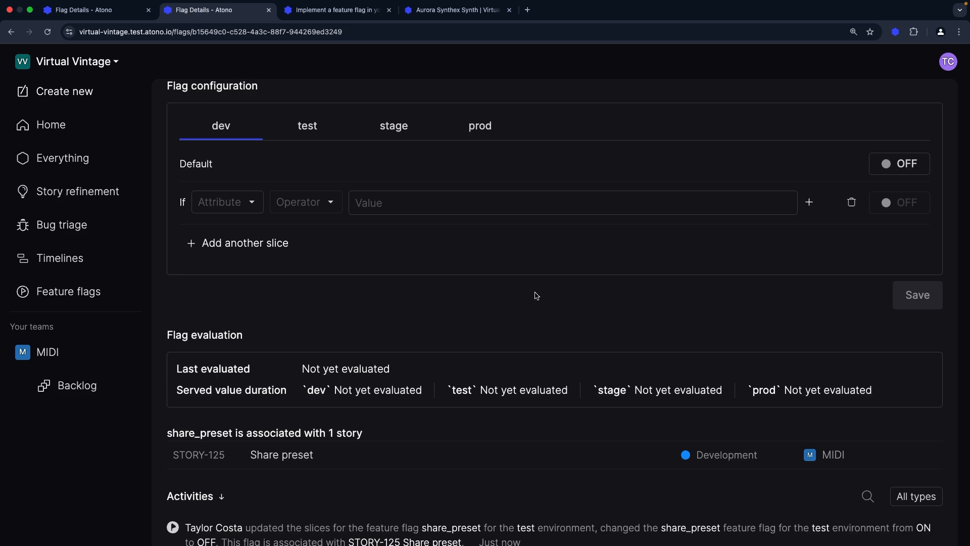
Switch to Slack and open the midi channel to view the flag change notifications
key("super+Tab")
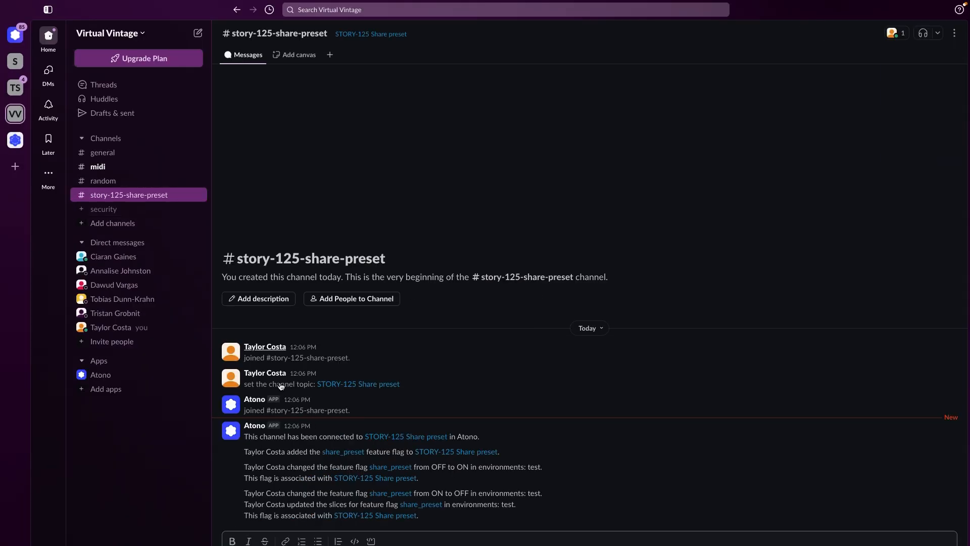
left_click(140, 172)
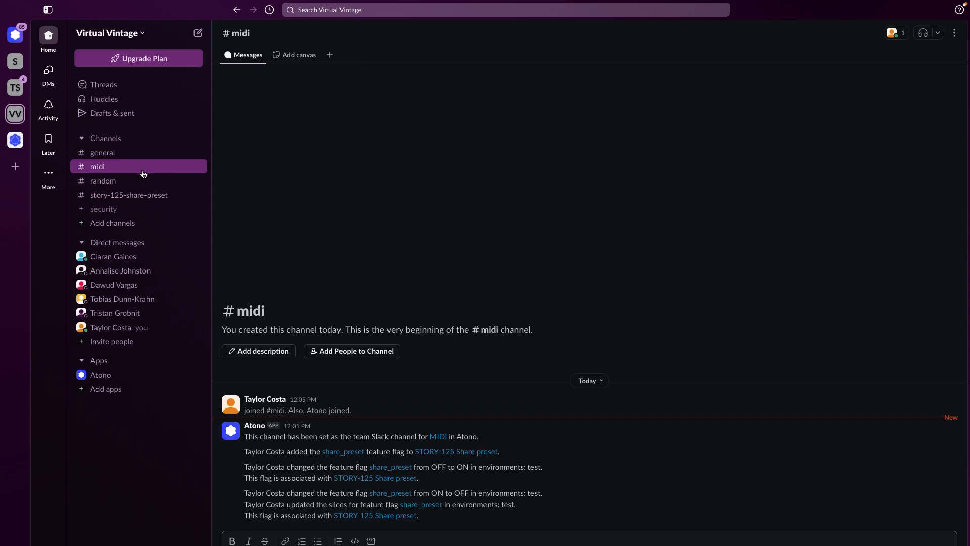
Return to the browser and open STORY-125 from the flag's activity history
key("super+Tab")
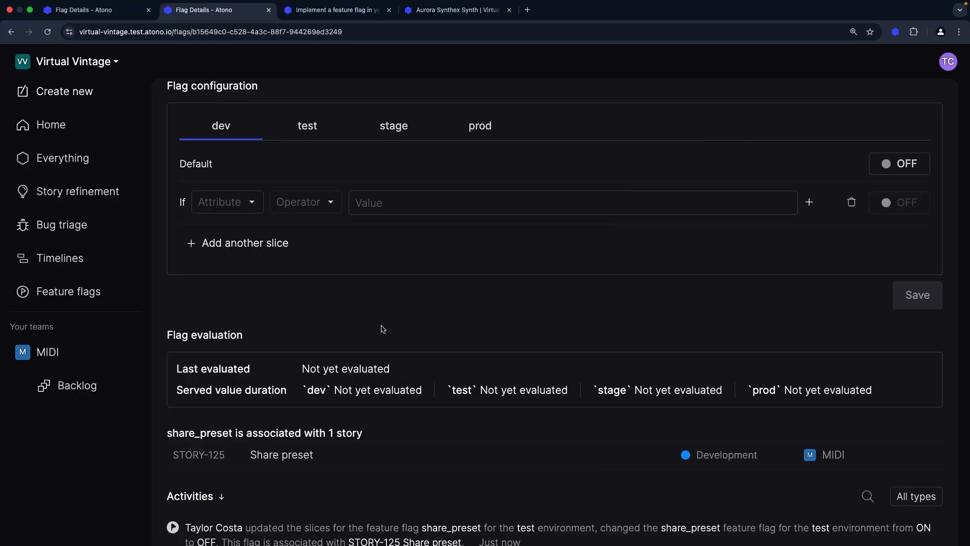
scroll(398, 400, "down", 2)
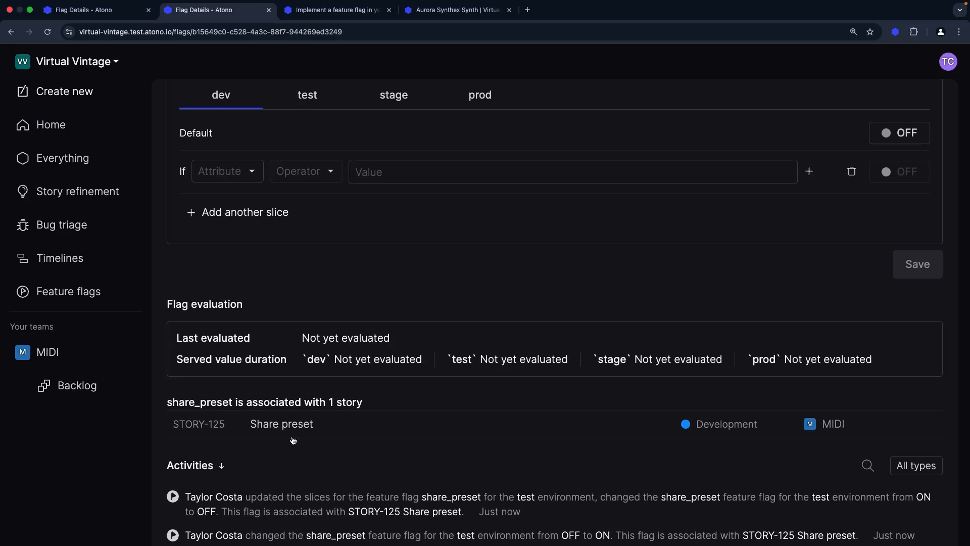
left_click(289, 428)
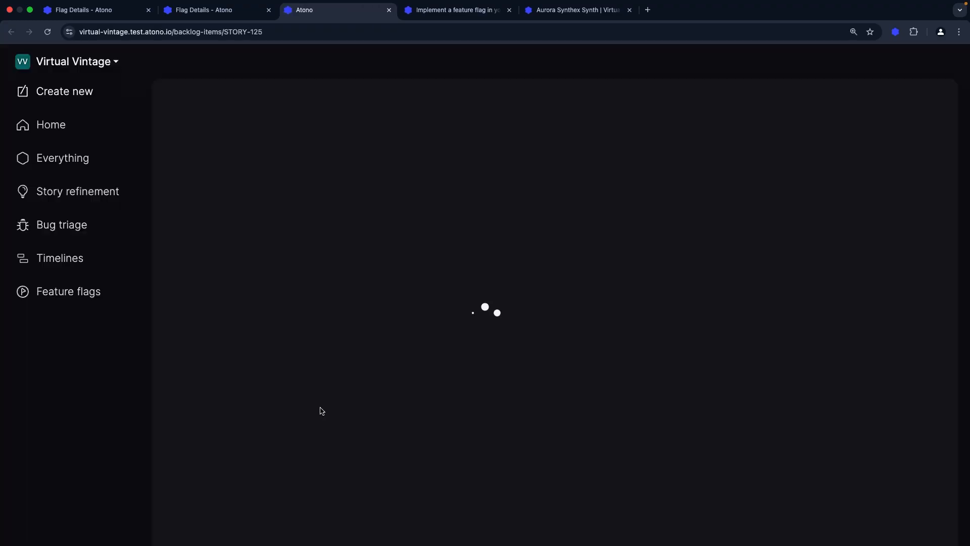
scroll(350, 386, "down", 6)
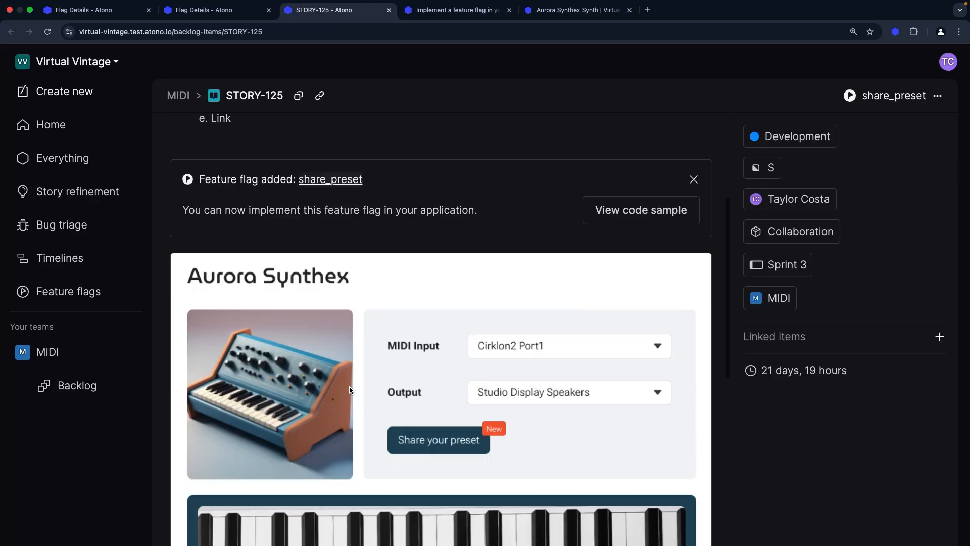